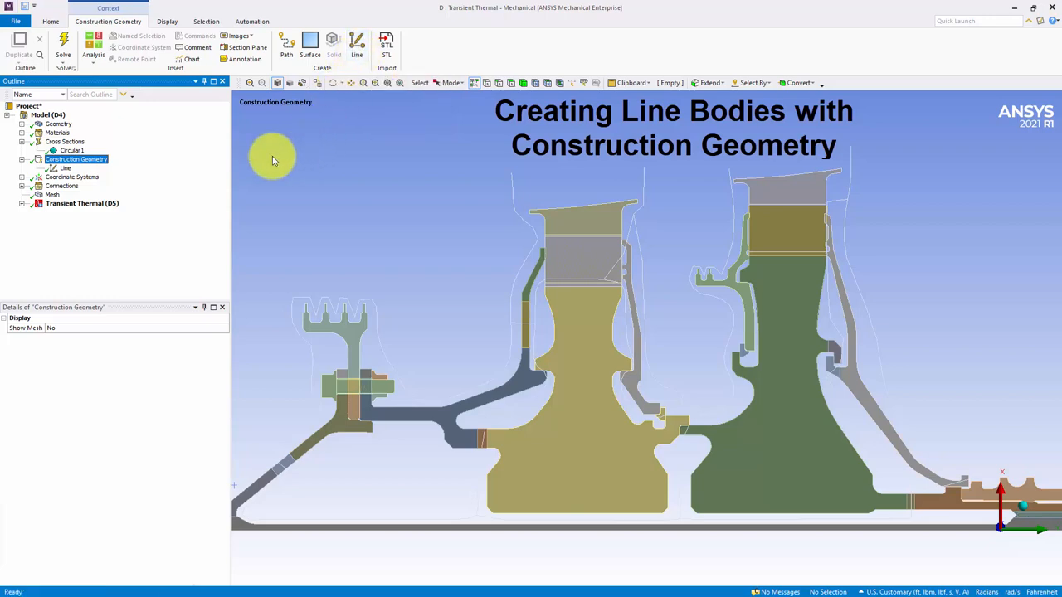
# - Select the Line construction object to show its sketched line bodies and image-plane reference
pyautogui.click(65, 168)
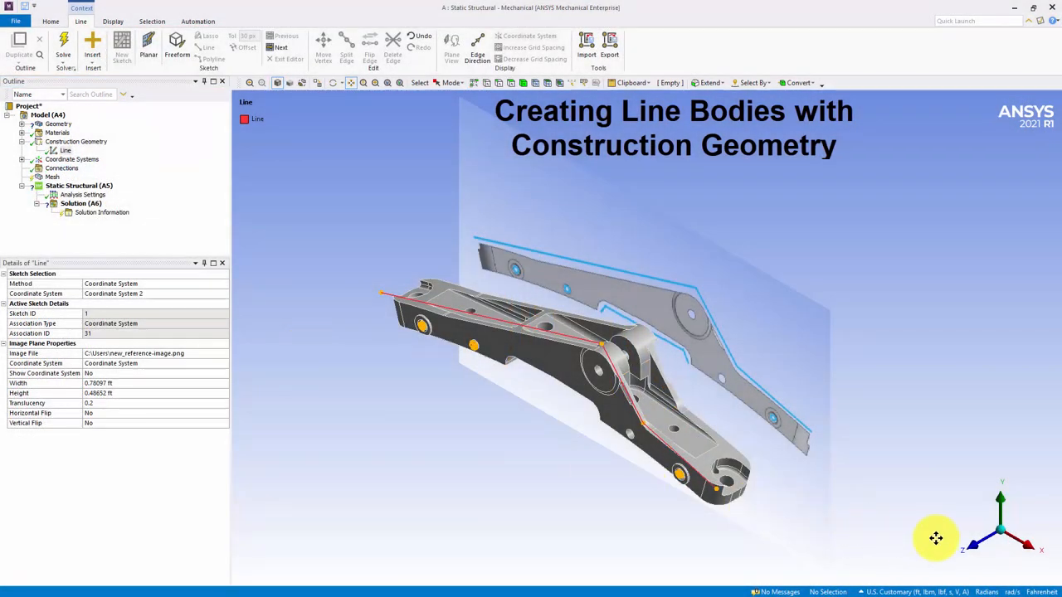
# - Sketch a planar polyline along the arm's inner cutout top edge, corner to corner
pyautogui.click(977, 549)
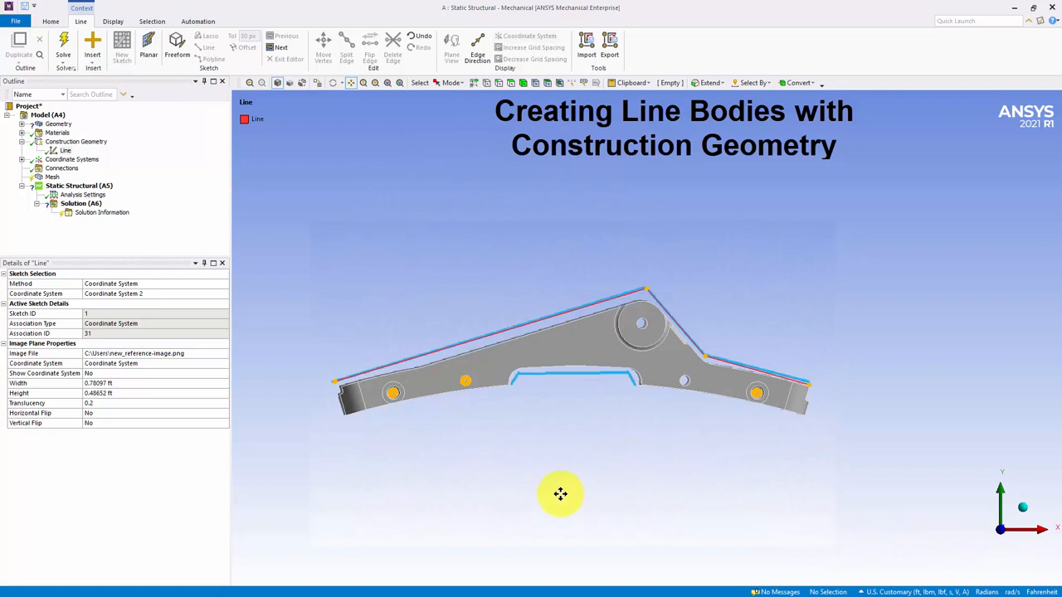
pyautogui.click(148, 45)
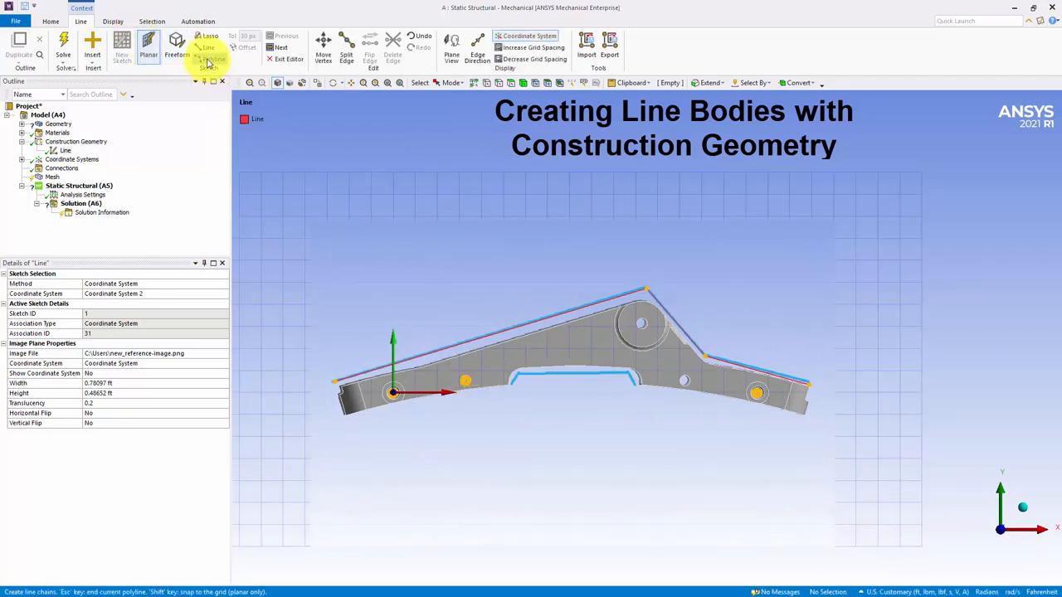
pyautogui.click(212, 59)
pyautogui.click(511, 383)
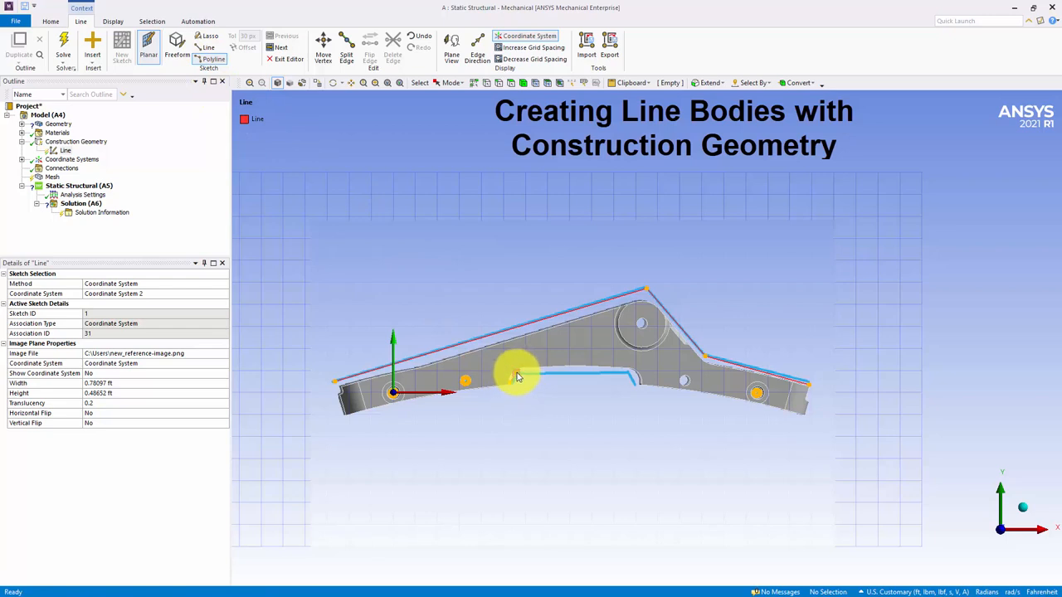
pyautogui.click(629, 373)
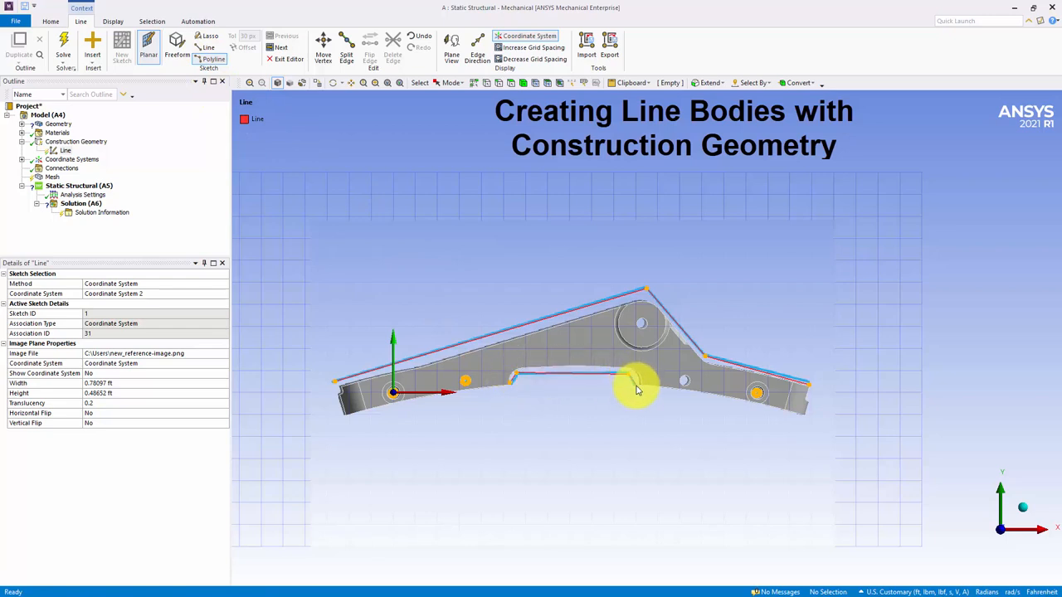
pyautogui.click(637, 386)
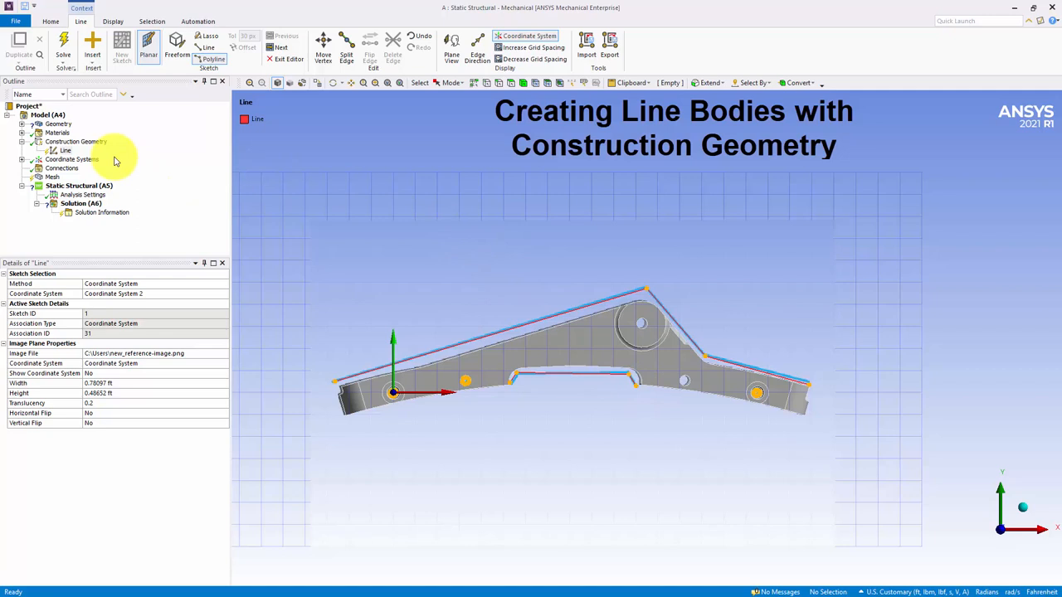
# - Update the line body geometry from the sketch and return to an isometric view
pyautogui.rightClick(65, 150)
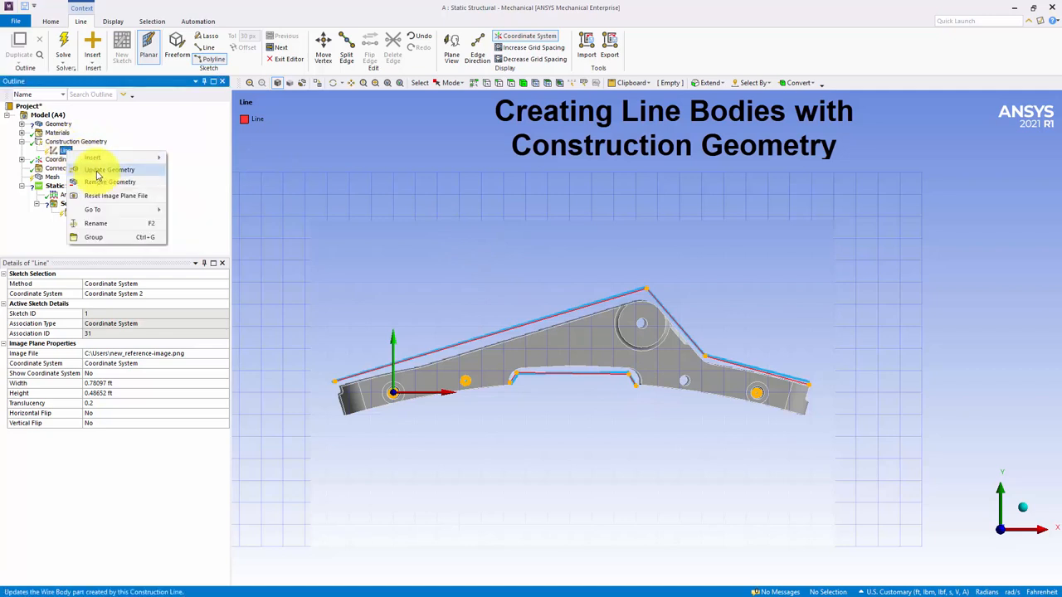
pyautogui.click(108, 169)
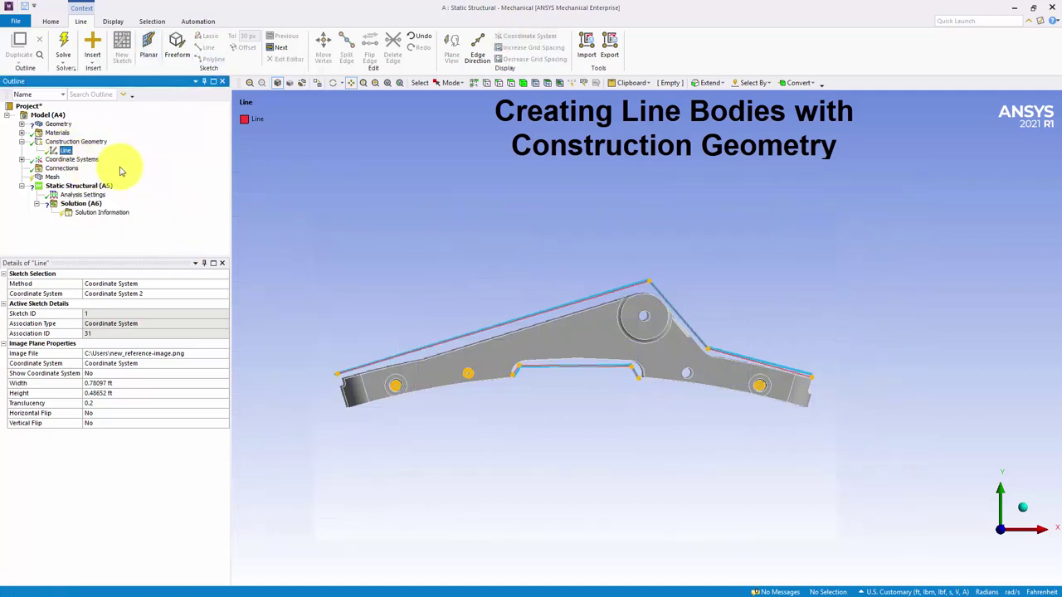
pyautogui.click(267, 161)
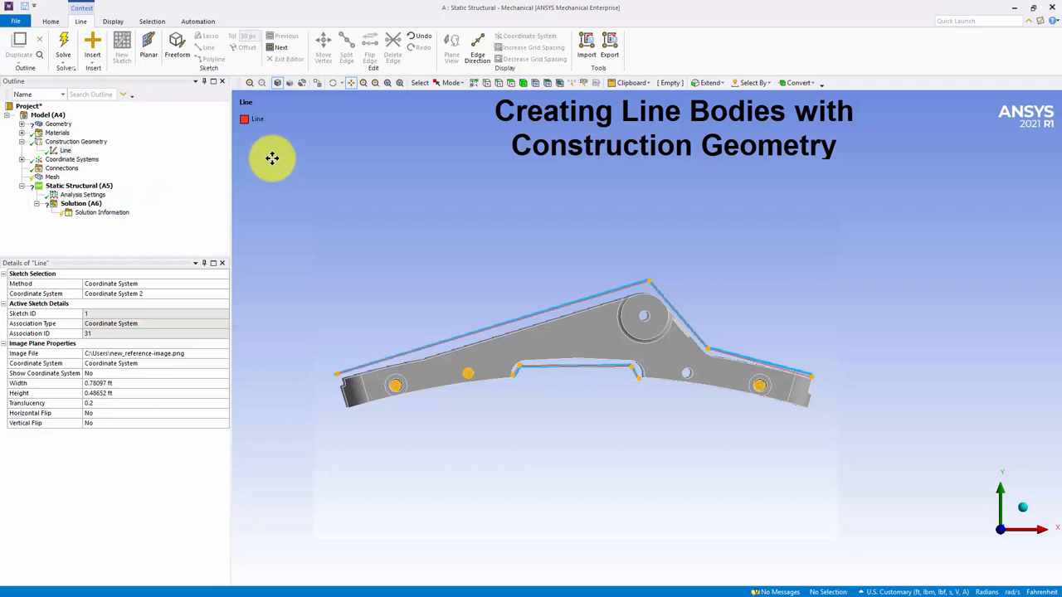
pyautogui.rightClick(267, 161)
pyautogui.click(332, 236)
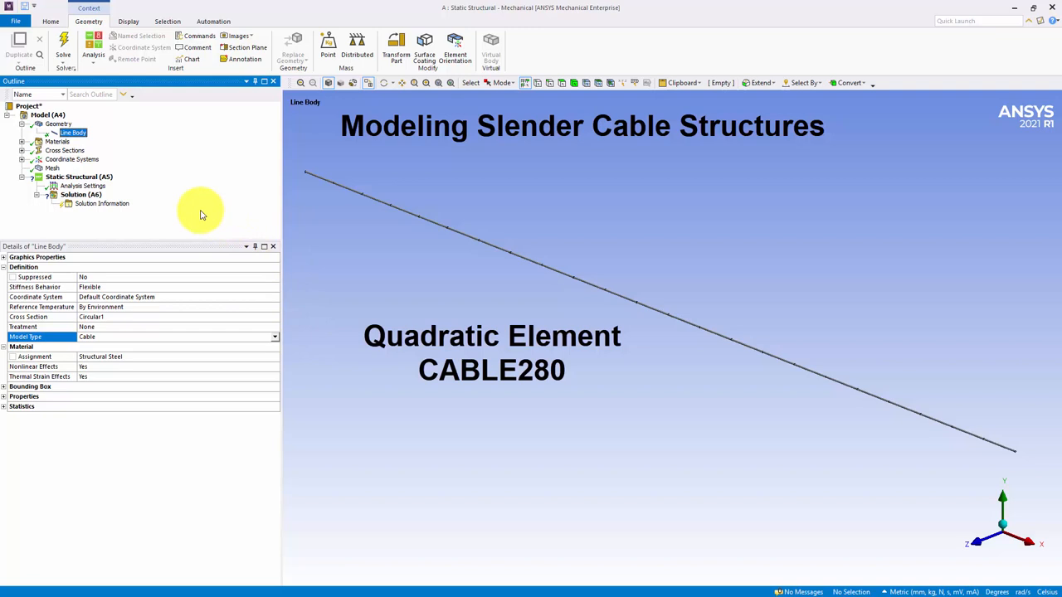
# - Show the Mesh details and list the Element Order choices for the cable line body
pyautogui.click(52, 169)
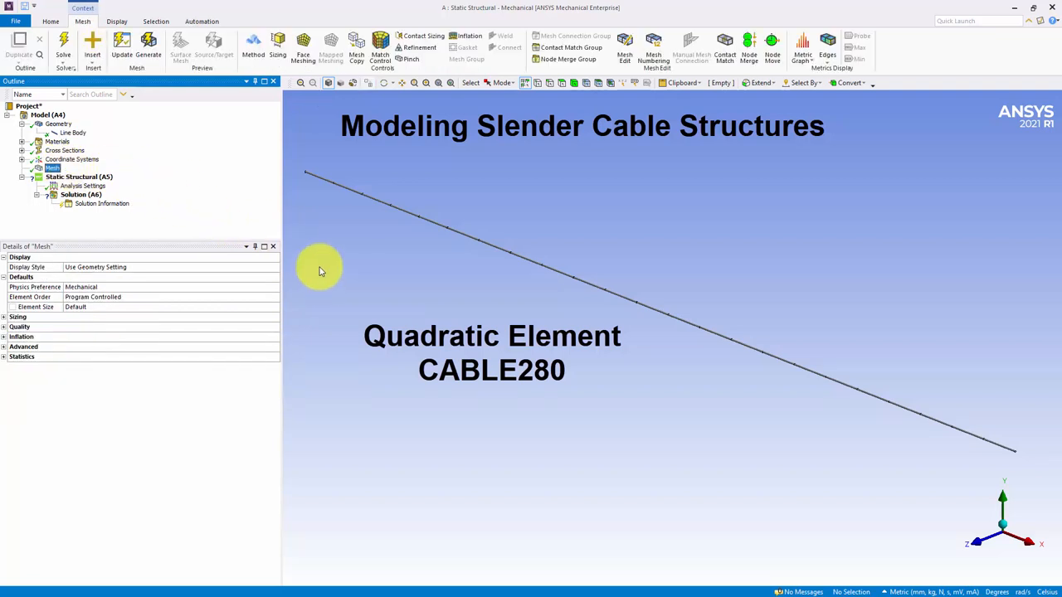
pyautogui.click(276, 297)
pyautogui.click(276, 298)
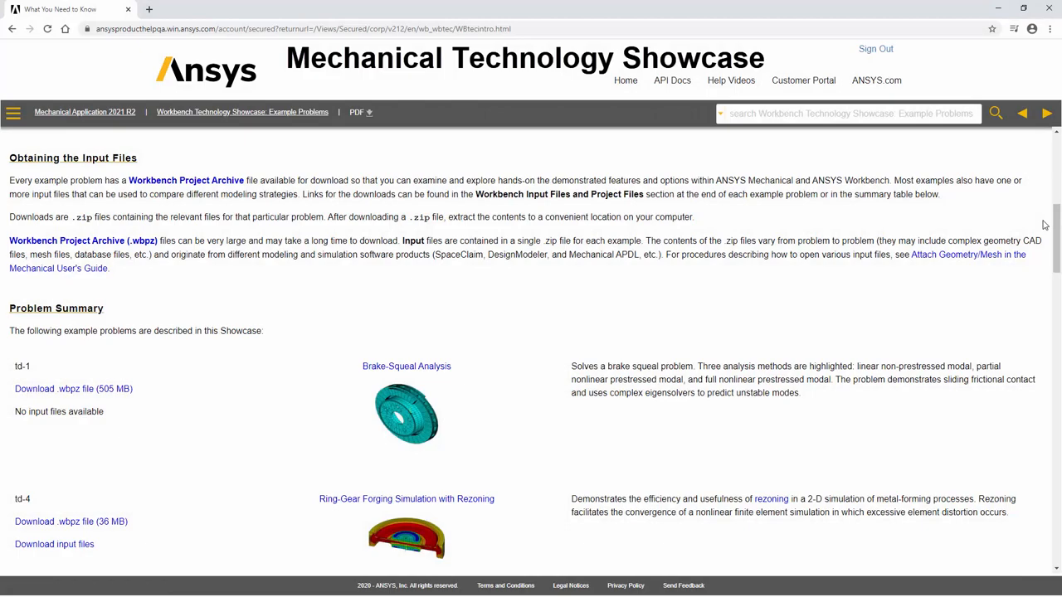
pyautogui.scroll(-3, 1031, 231)
pyautogui.scroll(-3, 1029, 249)
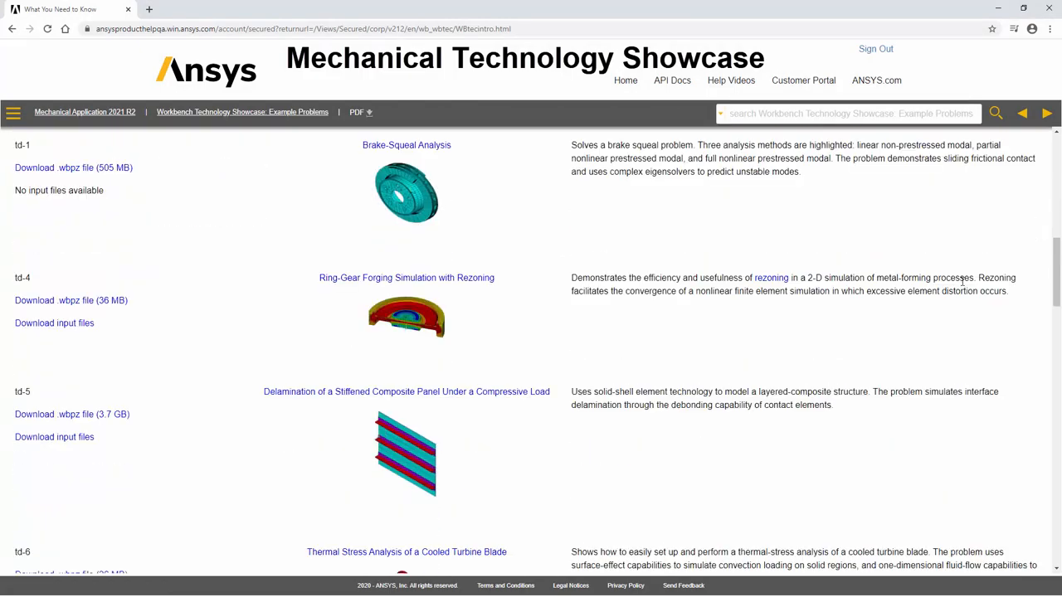
pyautogui.scroll(-3, 995, 274)
pyautogui.scroll(-3, 951, 304)
pyautogui.scroll(-3, 937, 311)
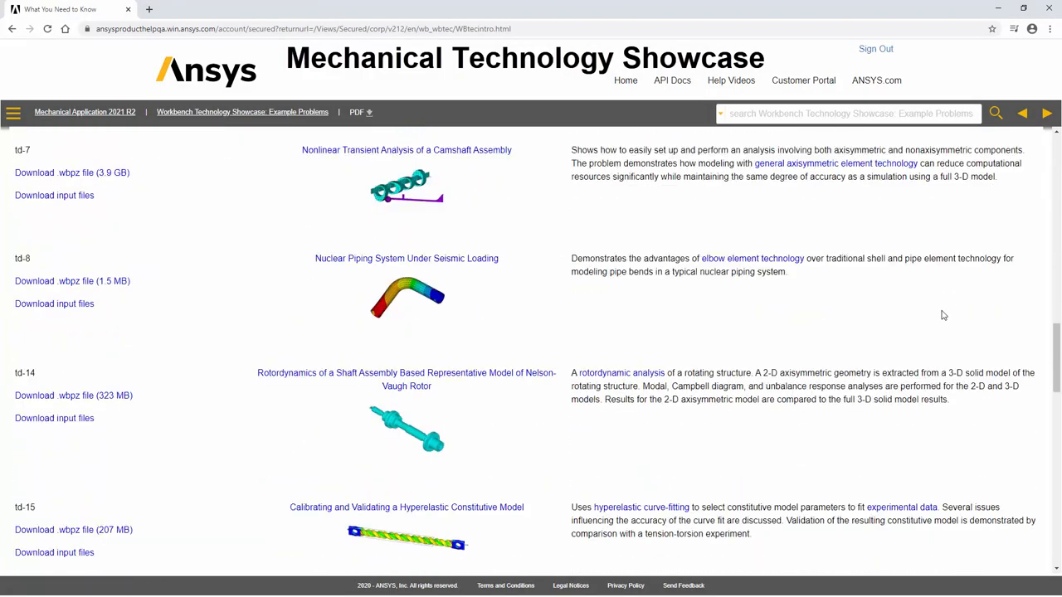
pyautogui.scroll(-2, 938, 315)
pyautogui.scroll(-1, 936, 324)
pyautogui.scroll(-3, 927, 332)
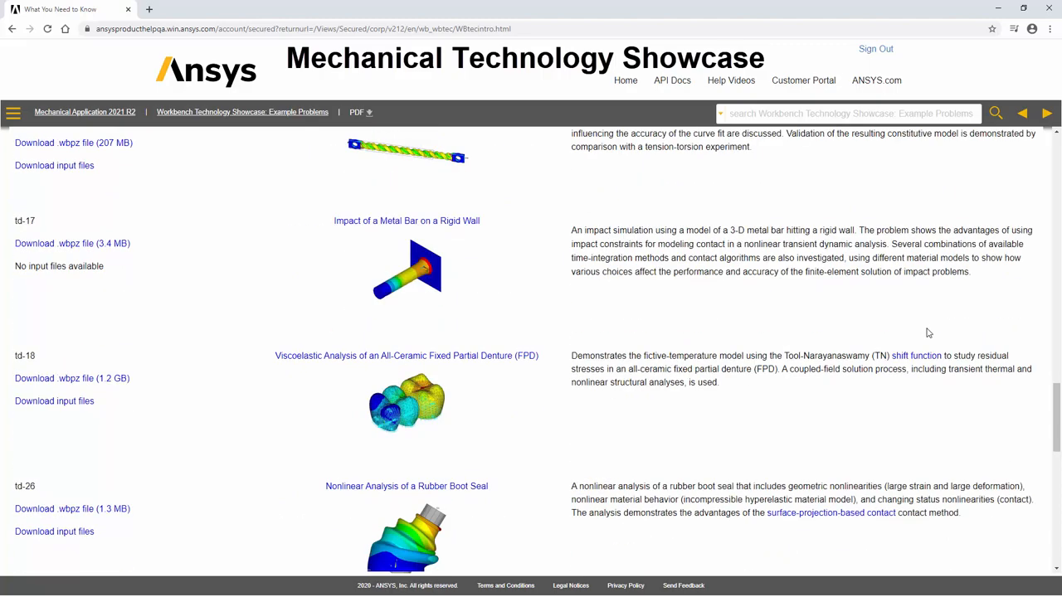
pyautogui.scroll(-1, 927, 332)
pyautogui.scroll(-1, 927, 332)
pyautogui.scroll(-2, 928, 334)
pyautogui.scroll(-1, 927, 333)
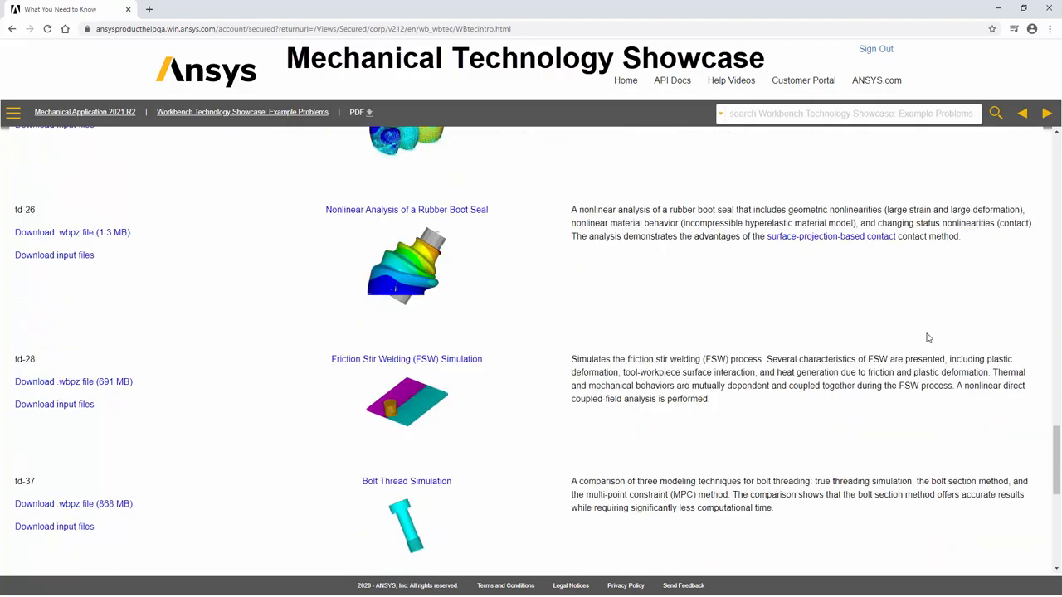
pyautogui.scroll(-2, 925, 341)
pyautogui.scroll(-1, 925, 341)
pyautogui.scroll(-1, 925, 340)
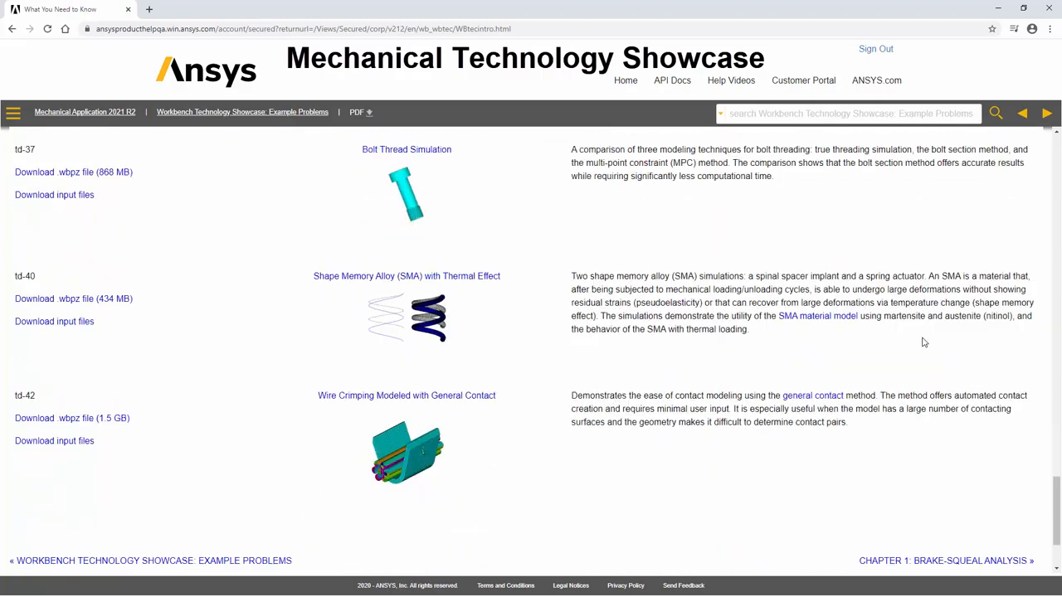
pyautogui.scroll(-2, 923, 338)
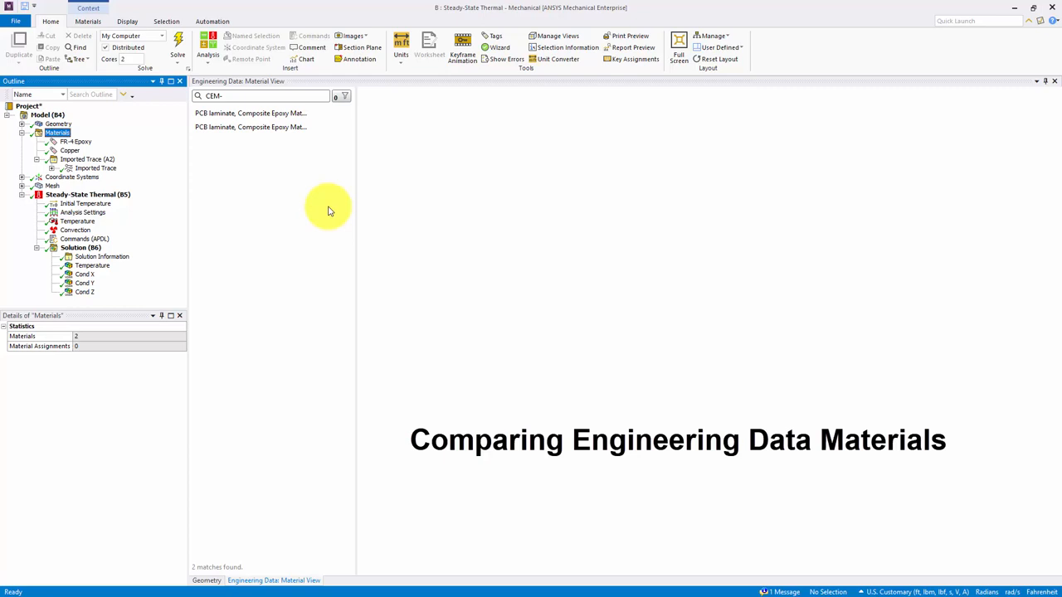
# - Mark the CEM-1 and CEM-3 PCB laminates and compare their properties side by side
pyautogui.click(338, 117)
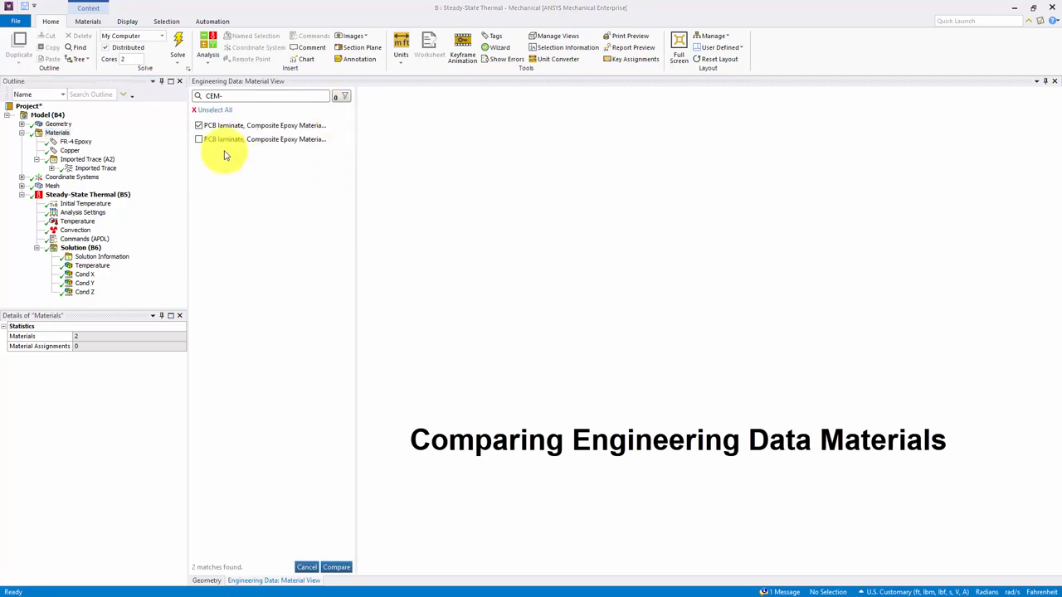
pyautogui.click(198, 139)
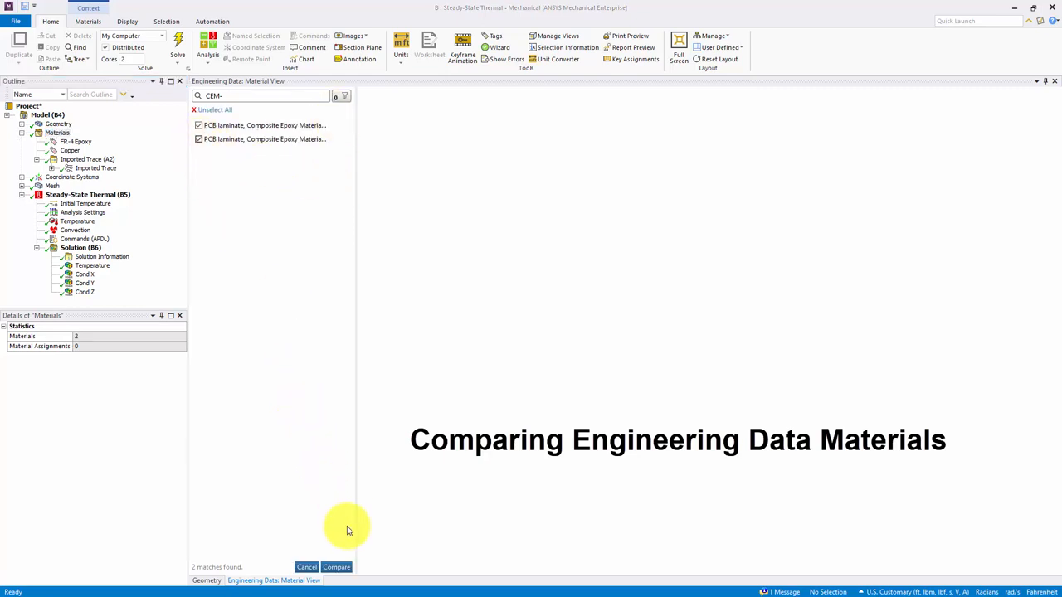
pyautogui.click(336, 567)
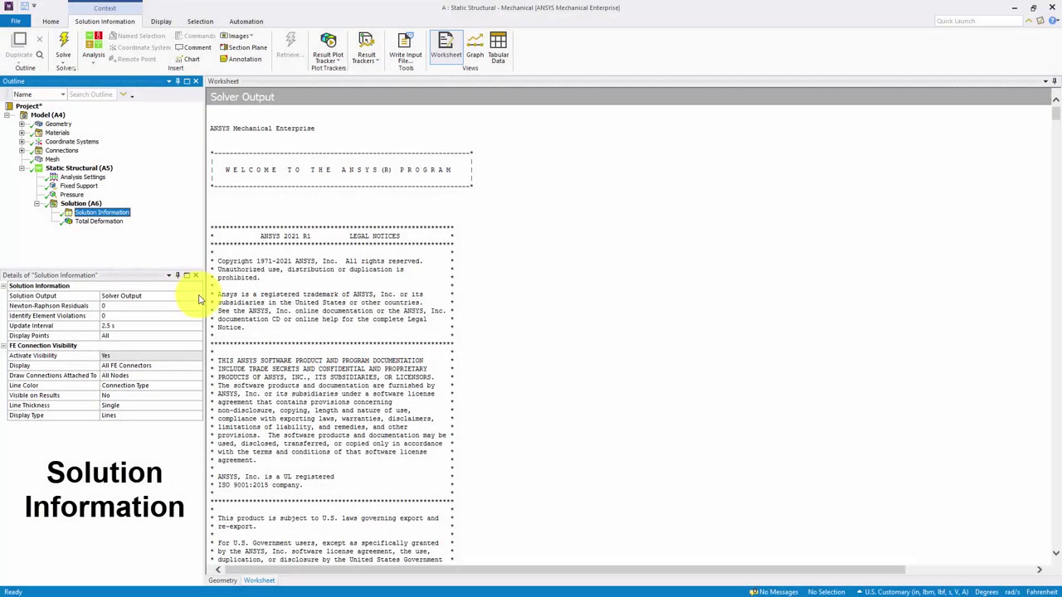
# - Set Solution Output to Solution History and show the Result Tracking table across the solutions
pyautogui.click(200, 296)
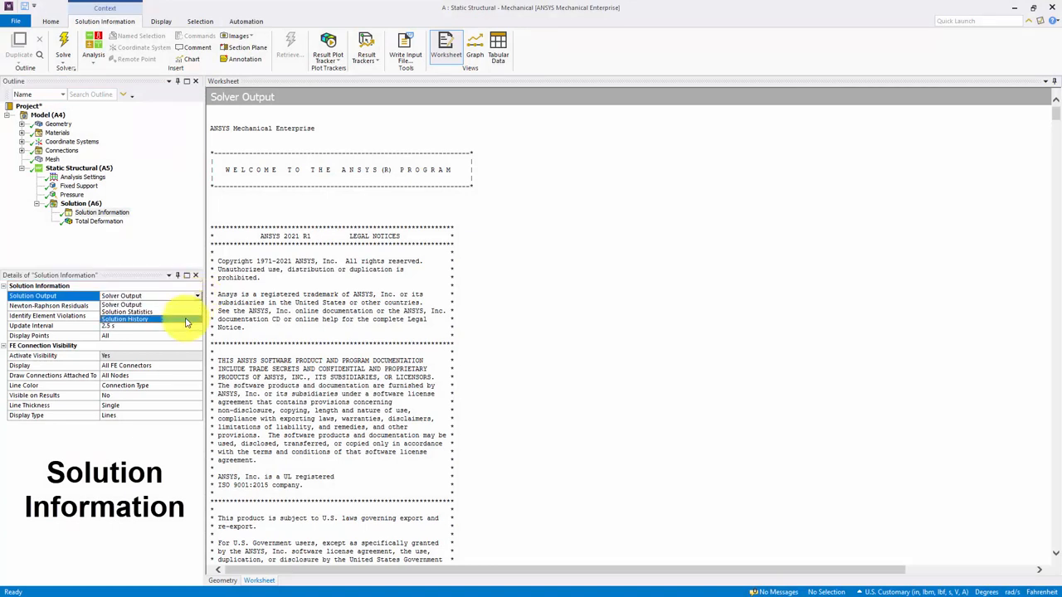
pyautogui.click(187, 320)
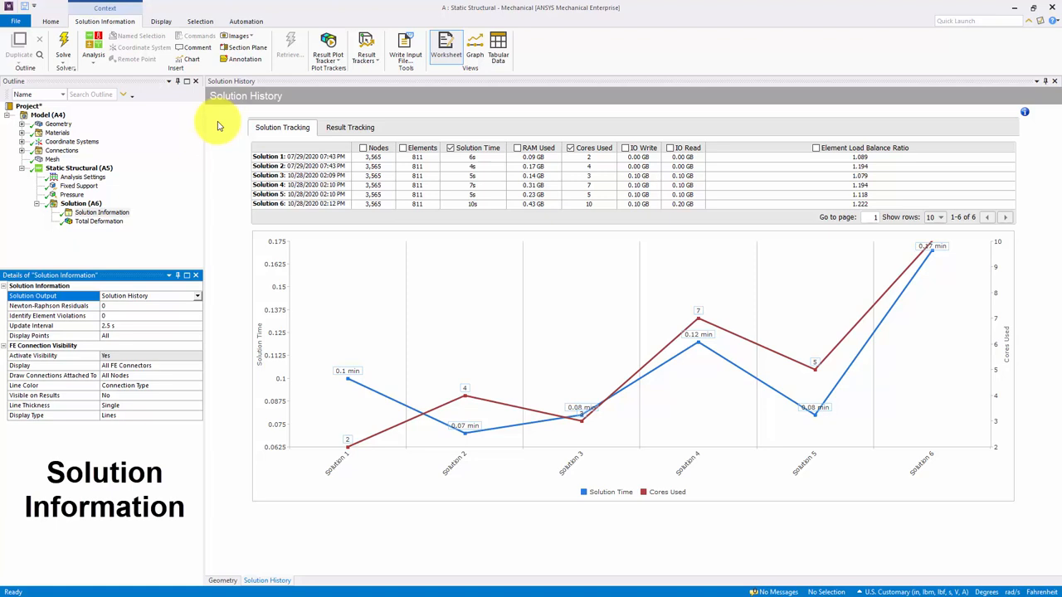
pyautogui.click(345, 127)
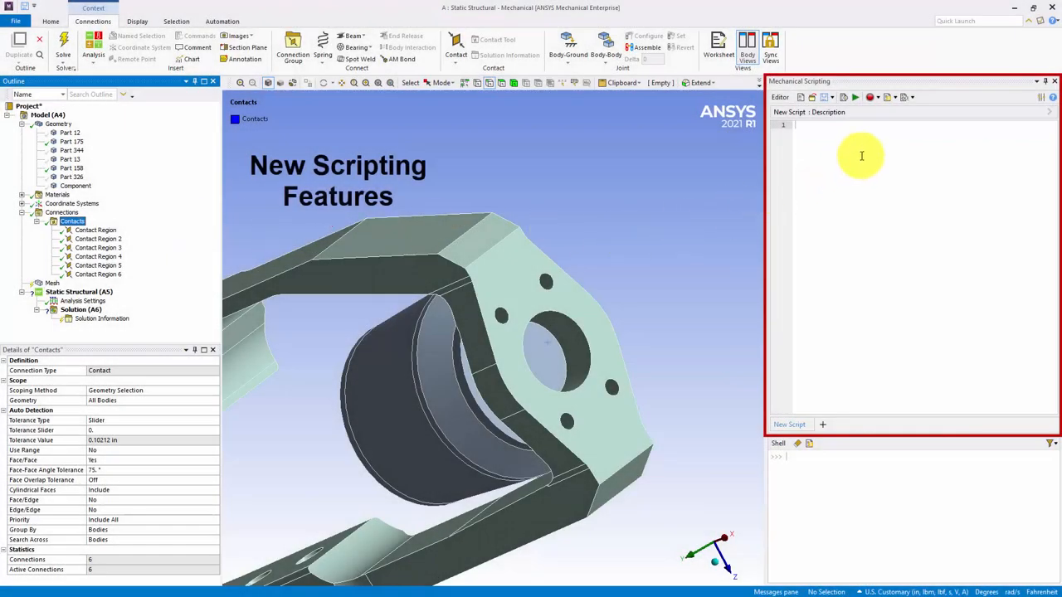
# - Start script recording and insert a new contact region under Connections
pyautogui.click(870, 97)
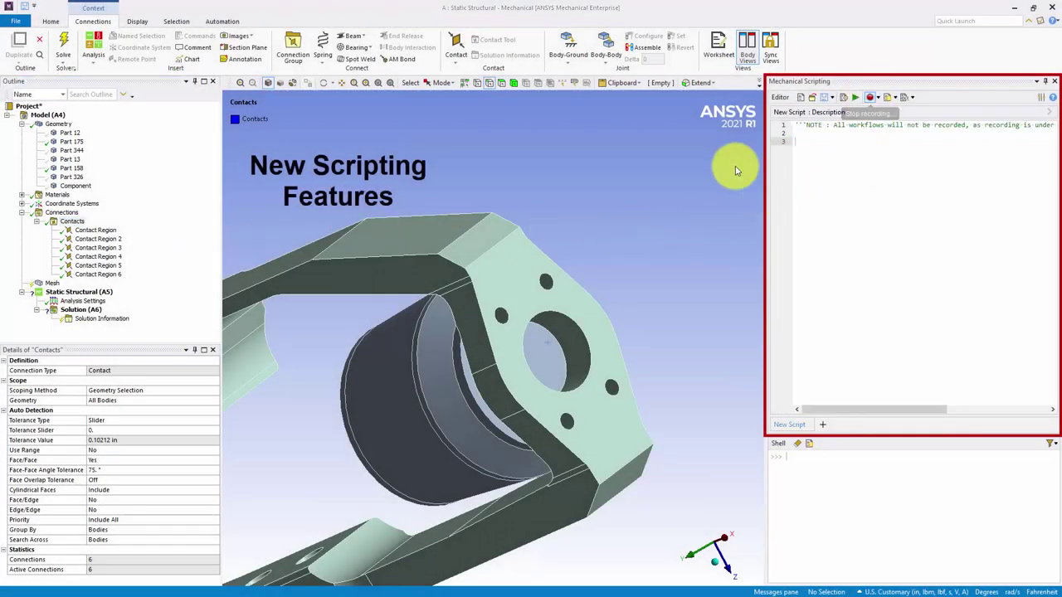
pyautogui.click(457, 46)
pyautogui.click(473, 68)
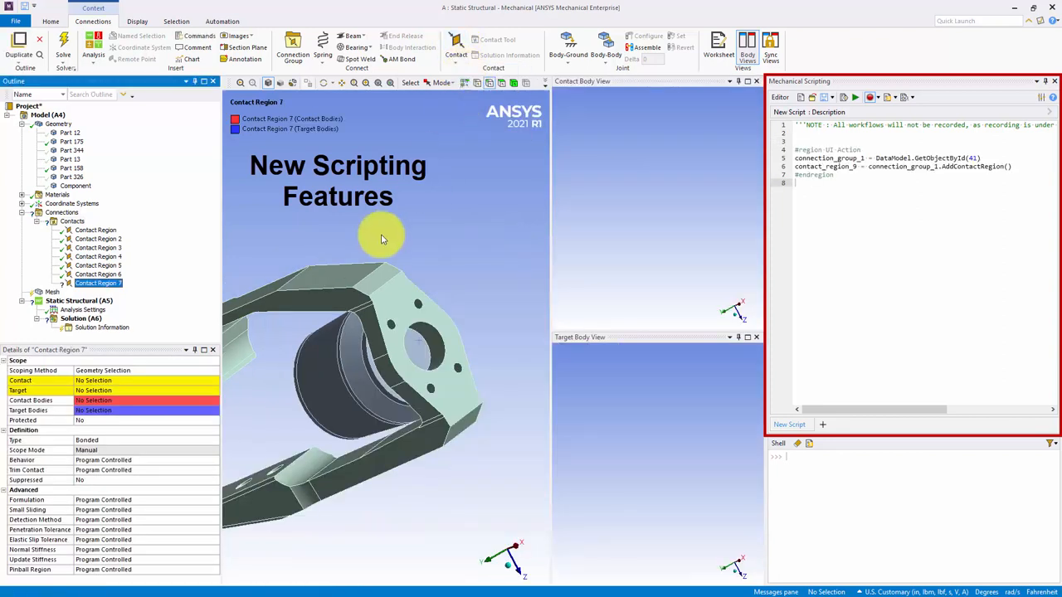
# - Scope the hole edge as contact, the inner hole face as target, with type No Separation
pyautogui.click(93, 380)
pyautogui.click(431, 347)
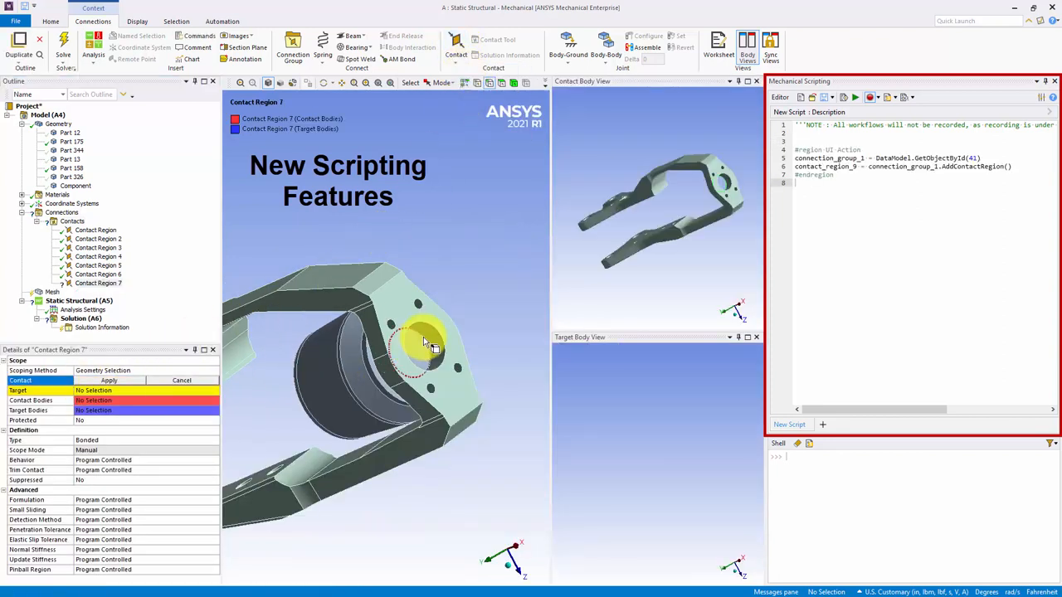
pyautogui.click(108, 380)
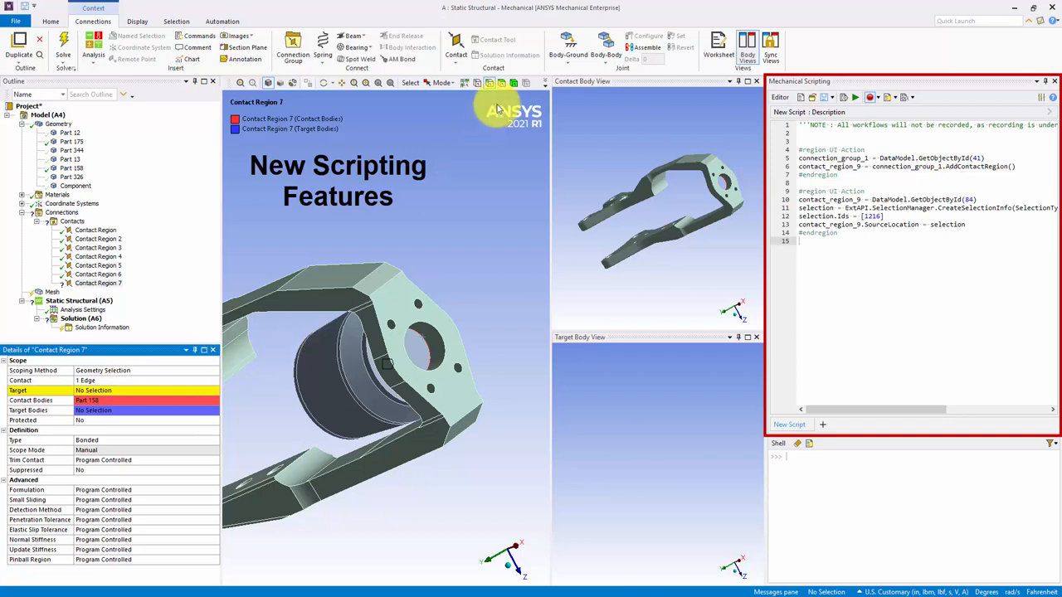
pyautogui.click(425, 347)
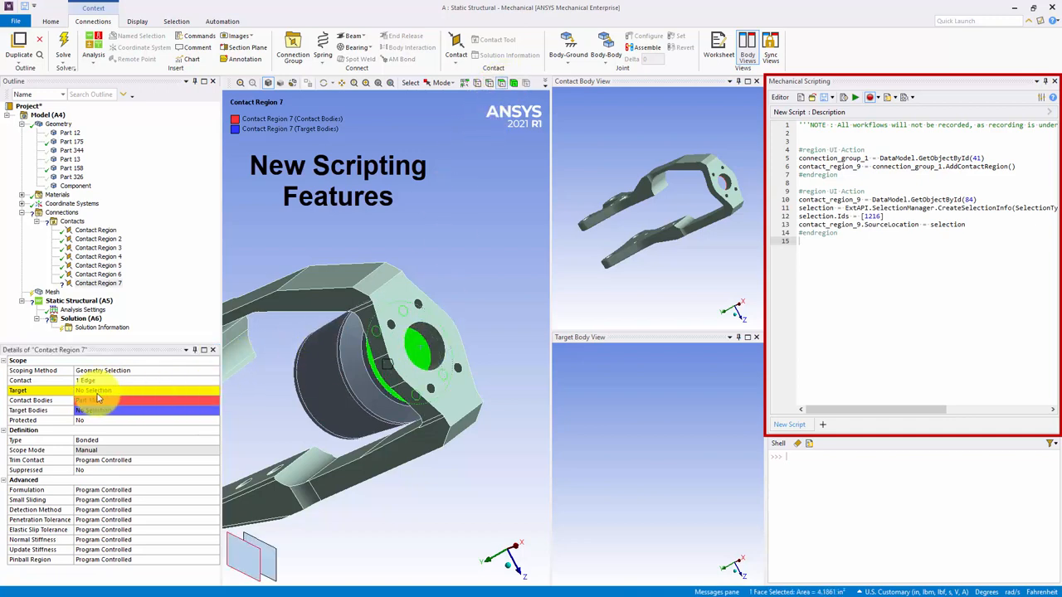
pyautogui.click(97, 390)
pyautogui.click(214, 451)
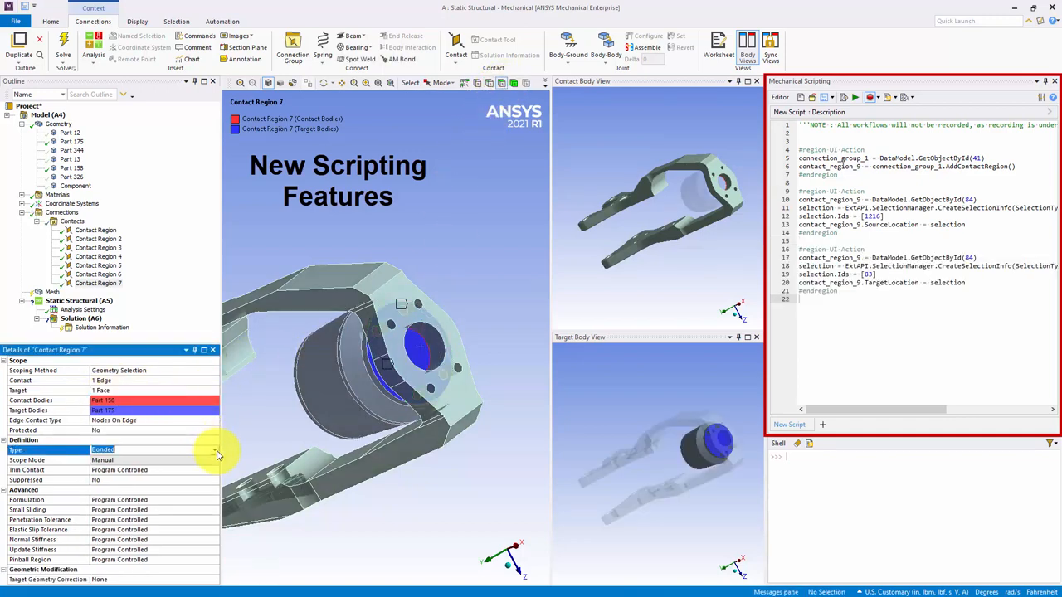
pyautogui.click(116, 467)
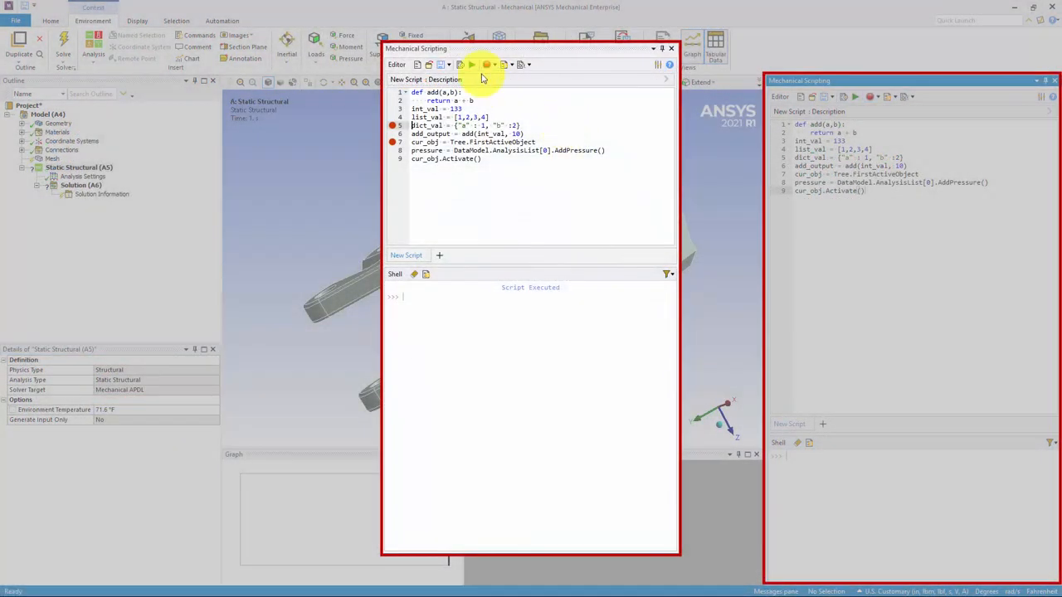
# - Debug the script from its breakpoints and step over to line 8
pyautogui.click(472, 65)
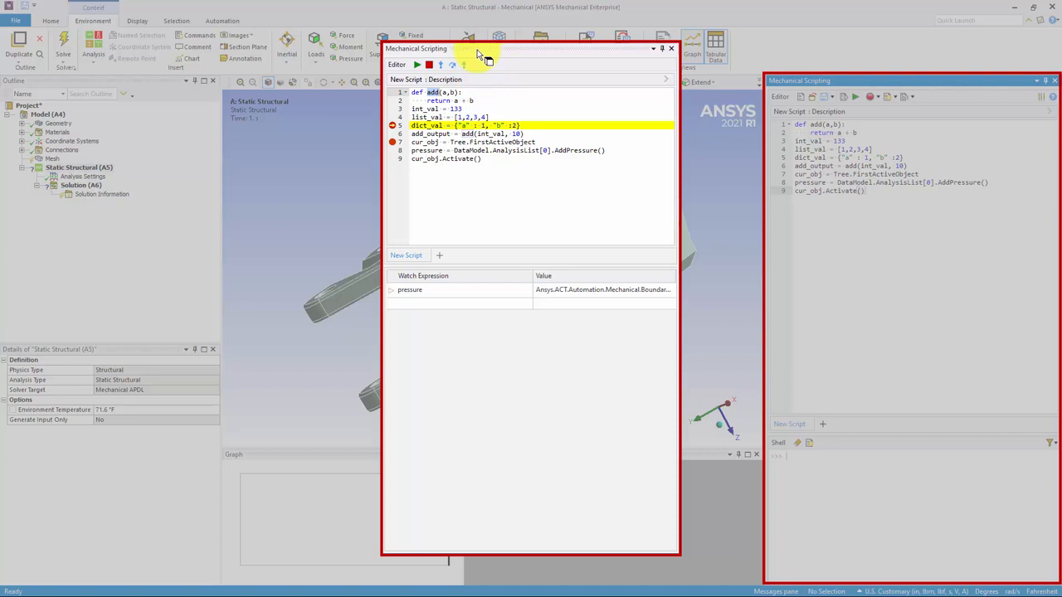
pyautogui.click(453, 66)
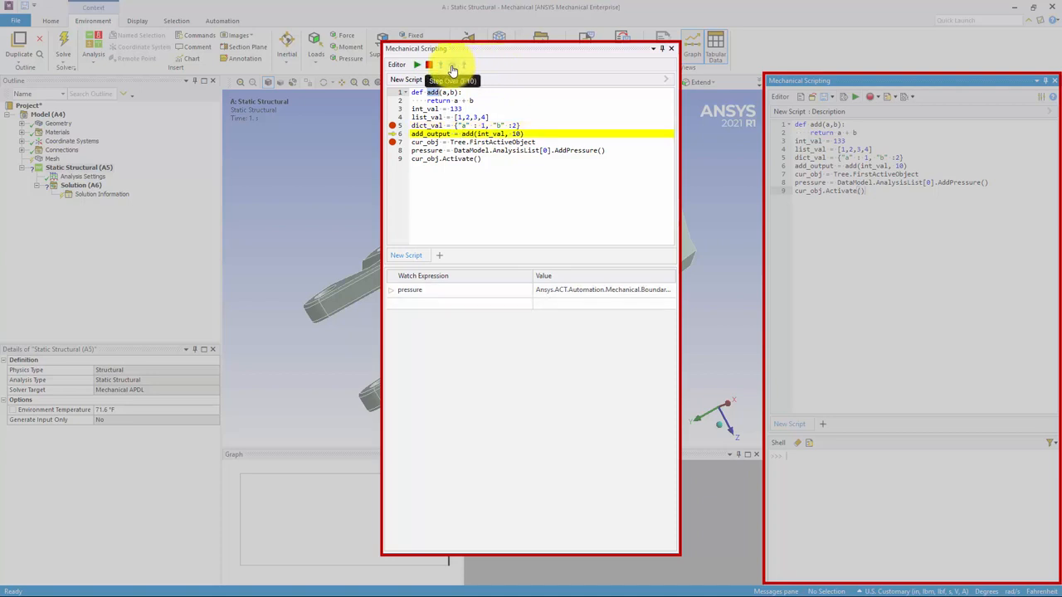
pyautogui.click(453, 68)
pyautogui.click(453, 68)
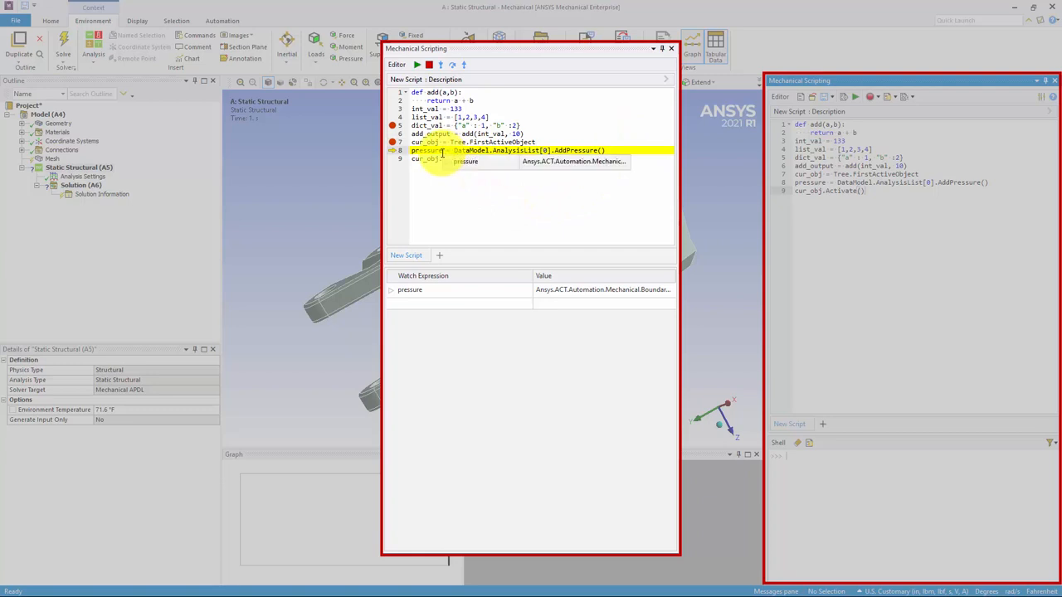
pyautogui.moveTo(448, 158)
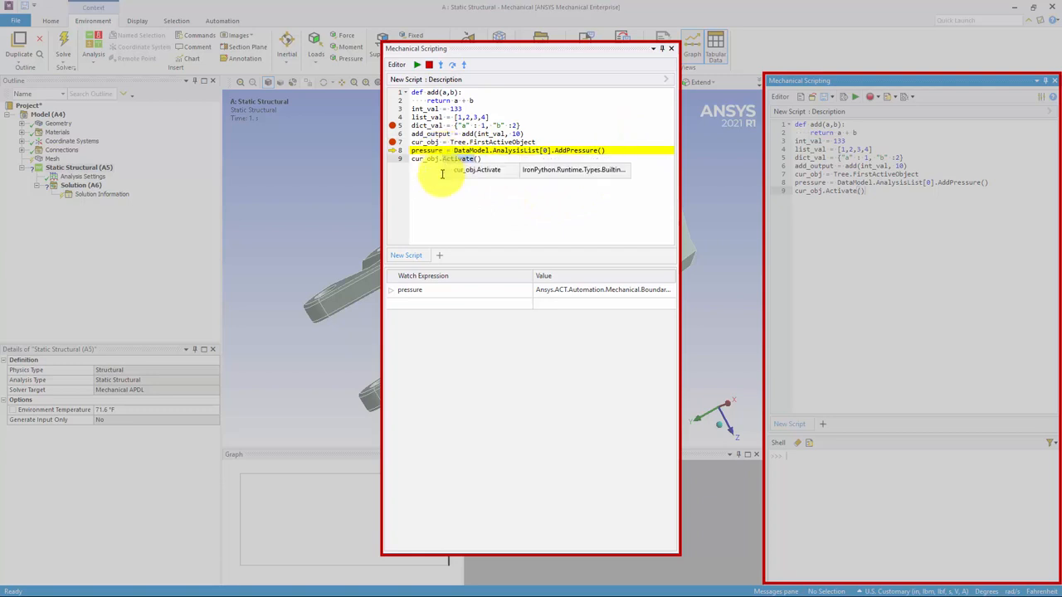
# - Inspect the cur_obj.Activate datatip and expand the pressure variable in the Watch table
pyautogui.click(448, 172)
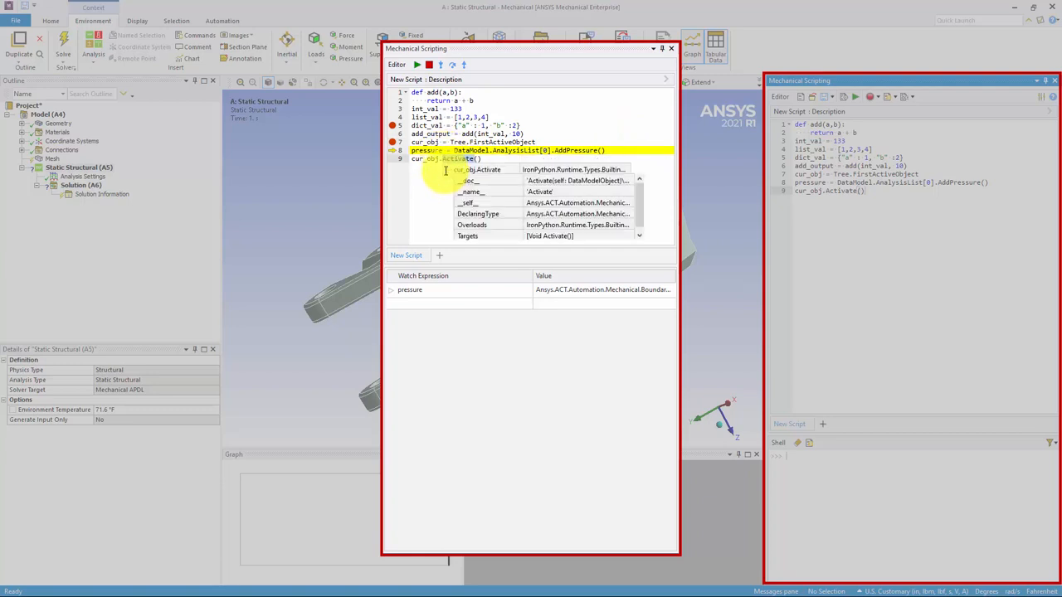
pyautogui.click(438, 189)
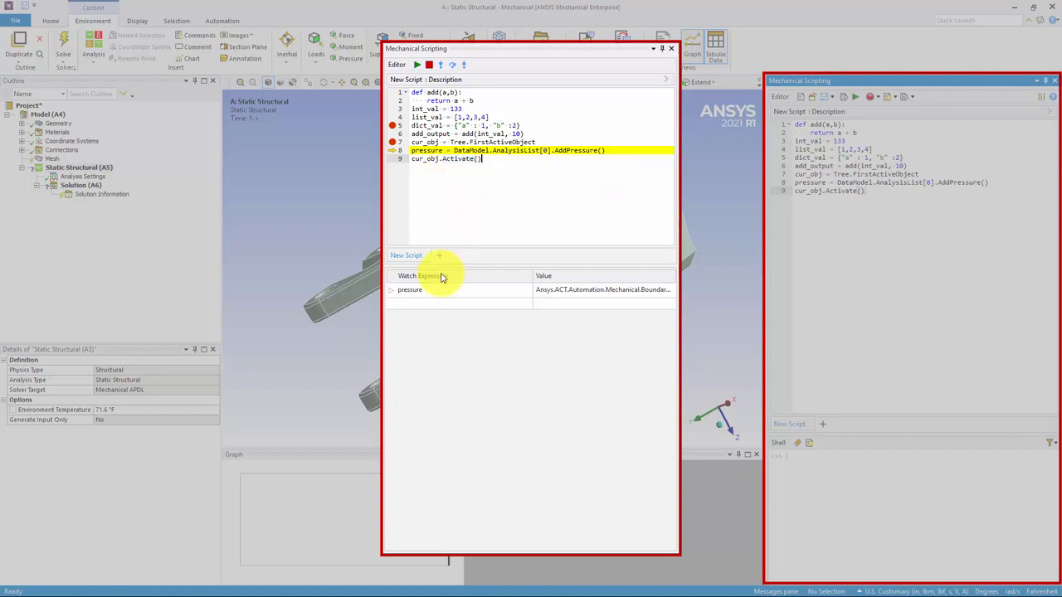
pyautogui.click(392, 291)
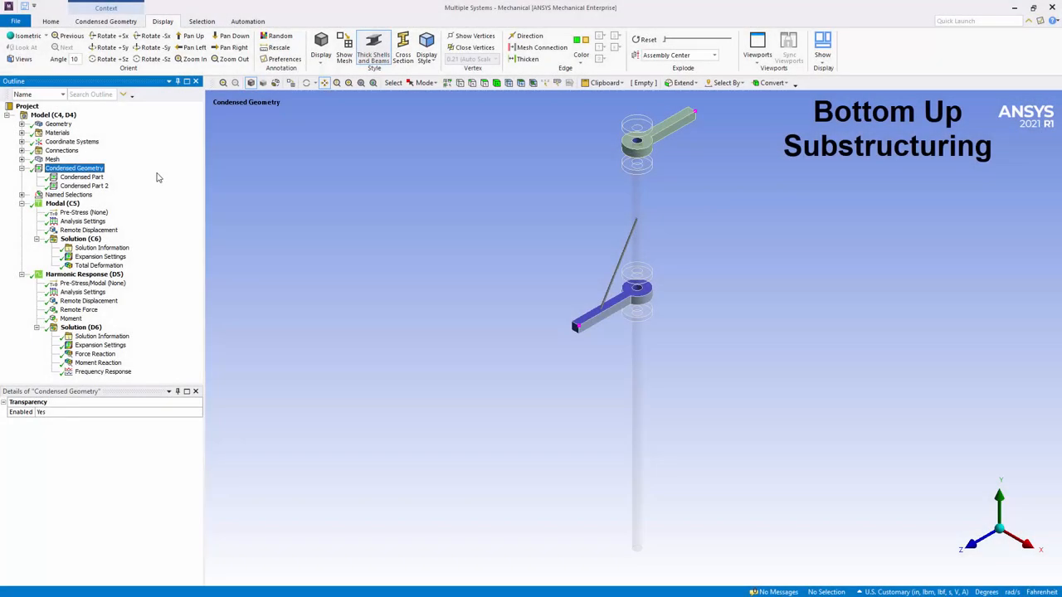
# - Show the Condensed Part's interfaces and export it as a .cpa condensed part file
pyautogui.click(81, 176)
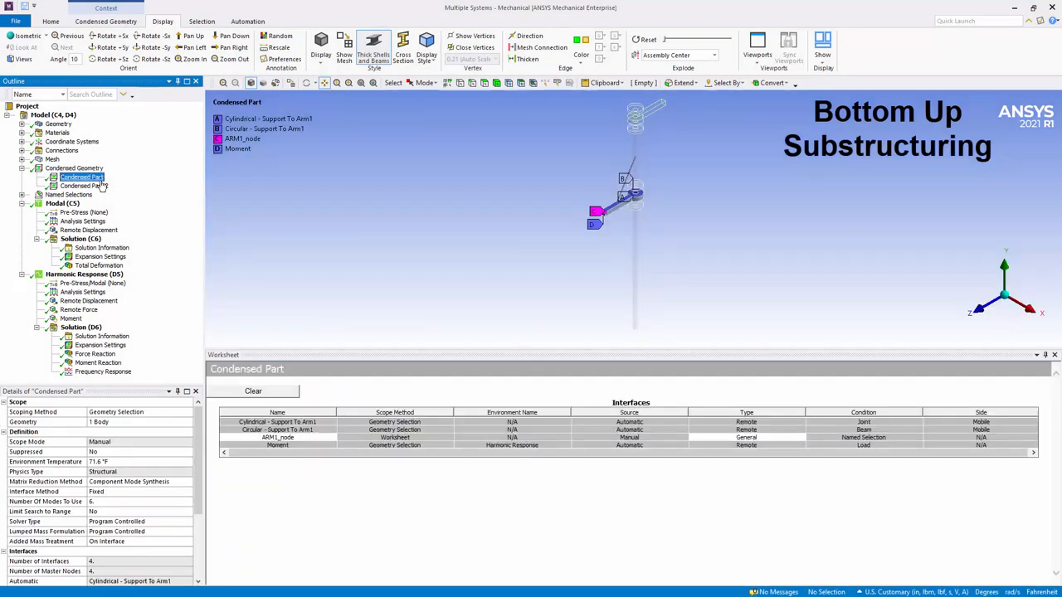
pyautogui.rightClick(101, 184)
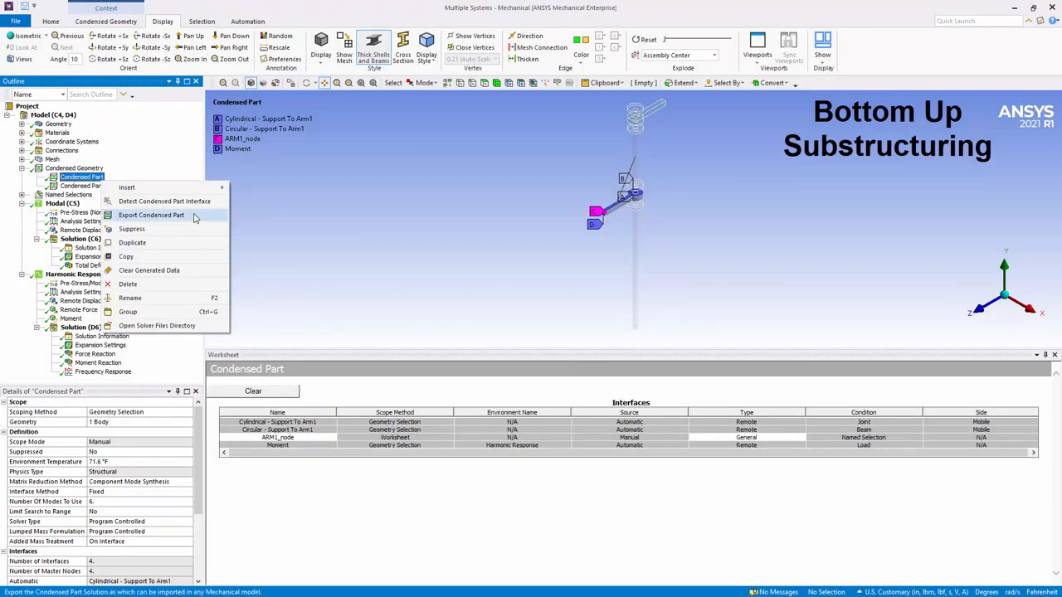
pyautogui.click(151, 215)
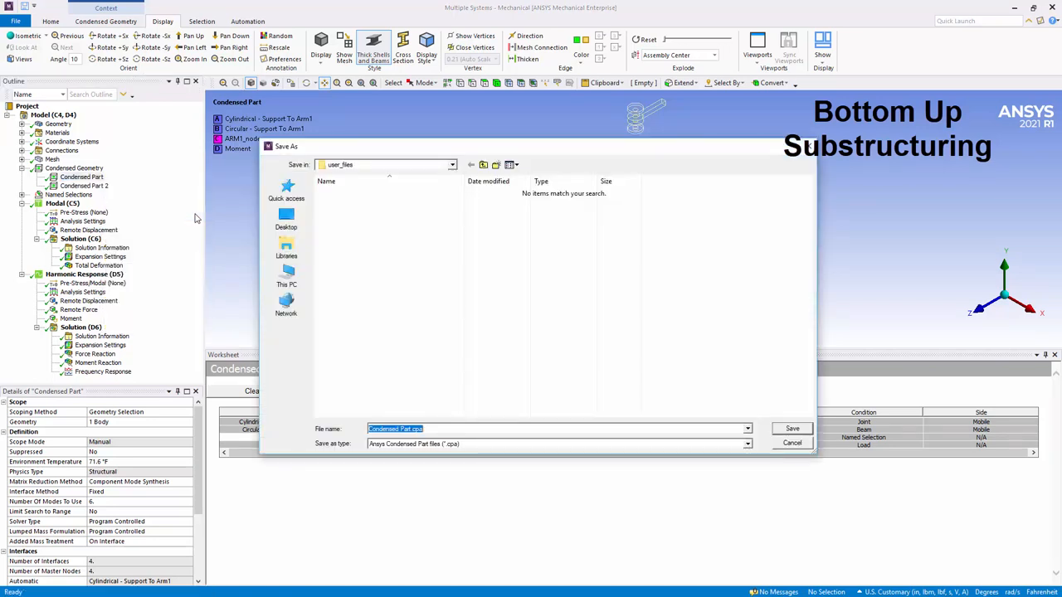
pyautogui.press('Return')
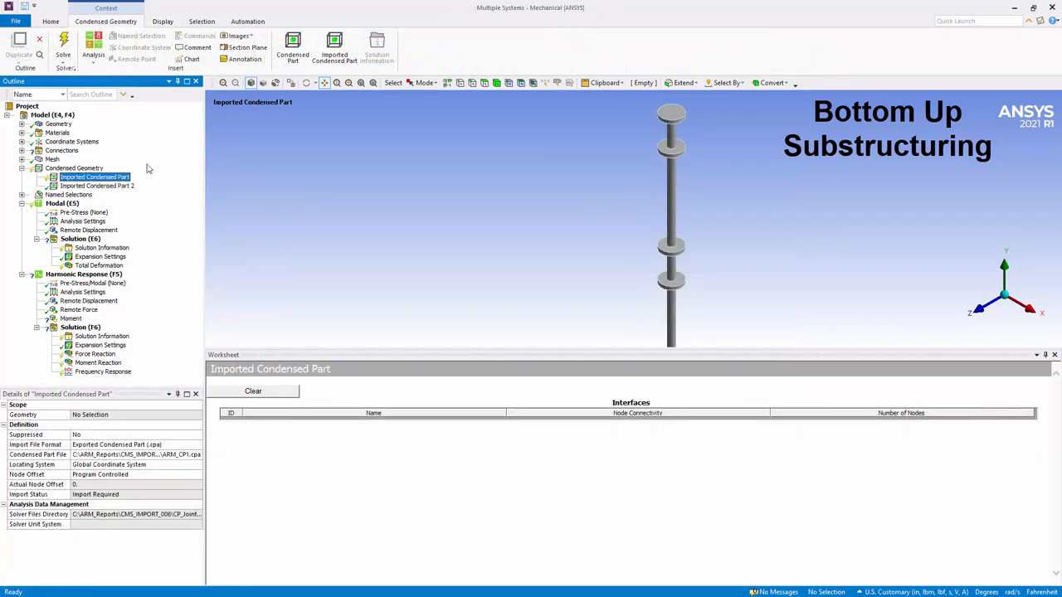
# - Import the condensed part data and inspect the Cylindrical - Support To Arm1 interface options
pyautogui.rightClick(124, 180)
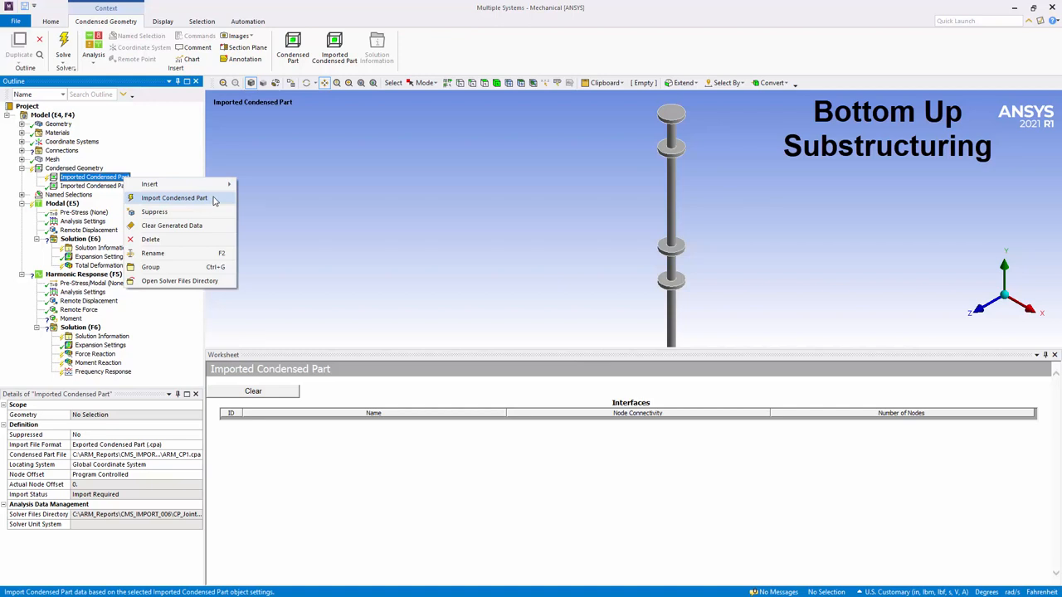
pyautogui.click(213, 199)
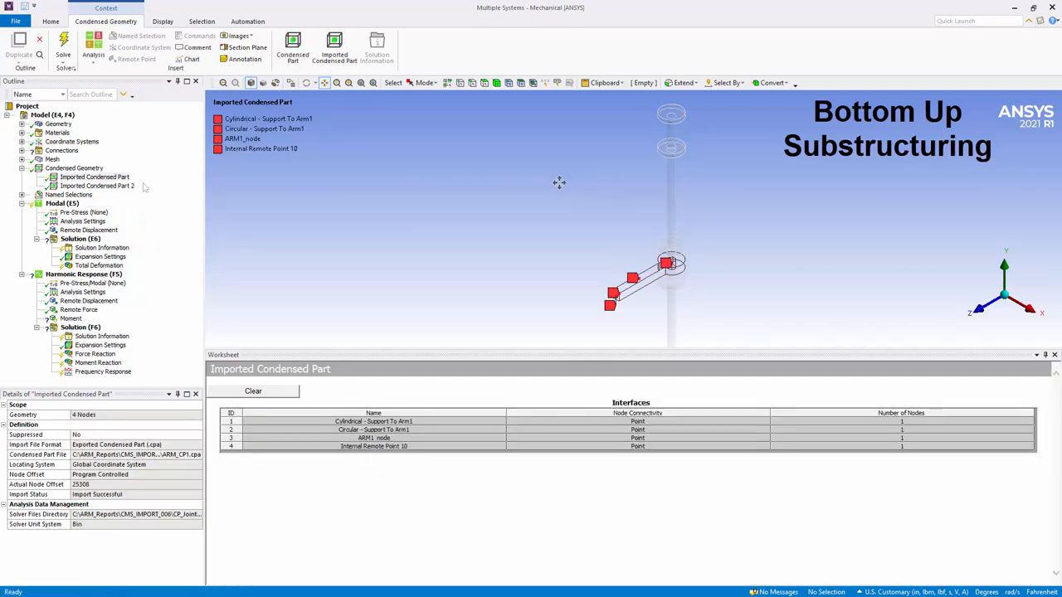
pyautogui.click(95, 177)
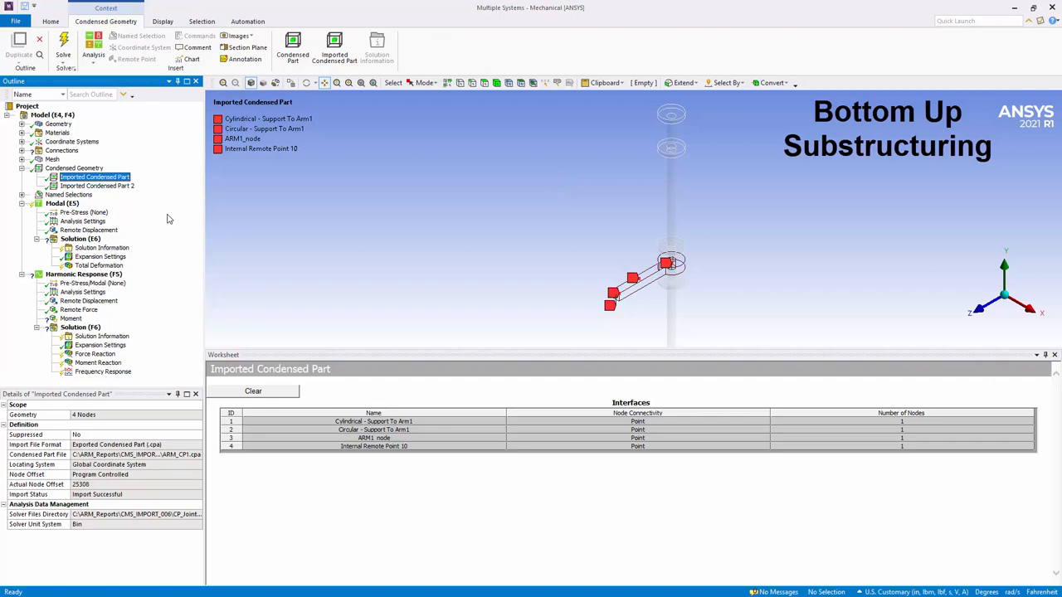
pyautogui.rightClick(467, 421)
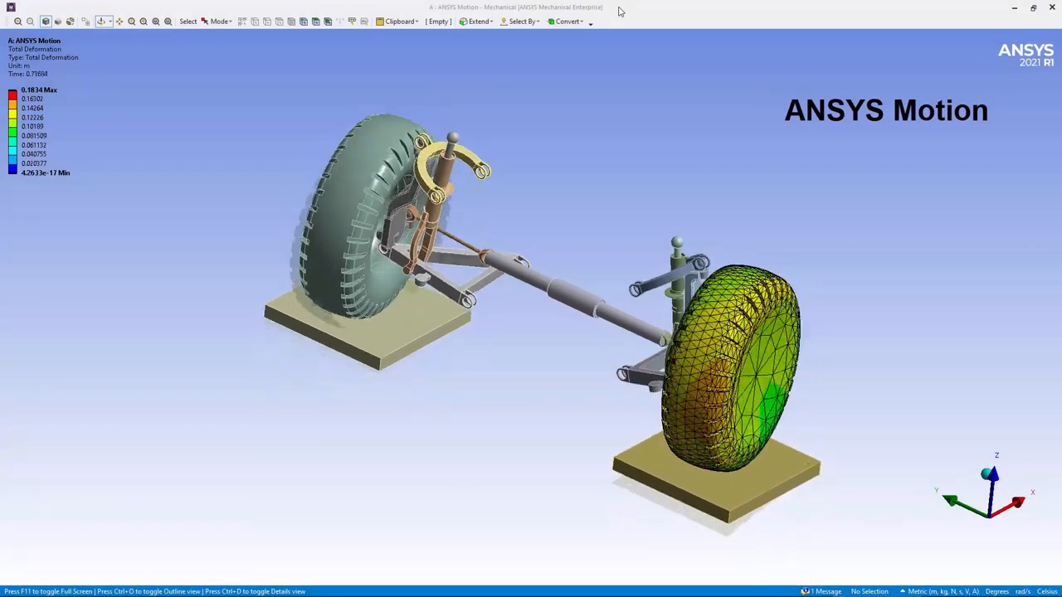
# - Create geometry for Shaft_Set_01's gear shaft and for the chain links in ANSYS Motion
pyautogui.rightClick(78, 203)
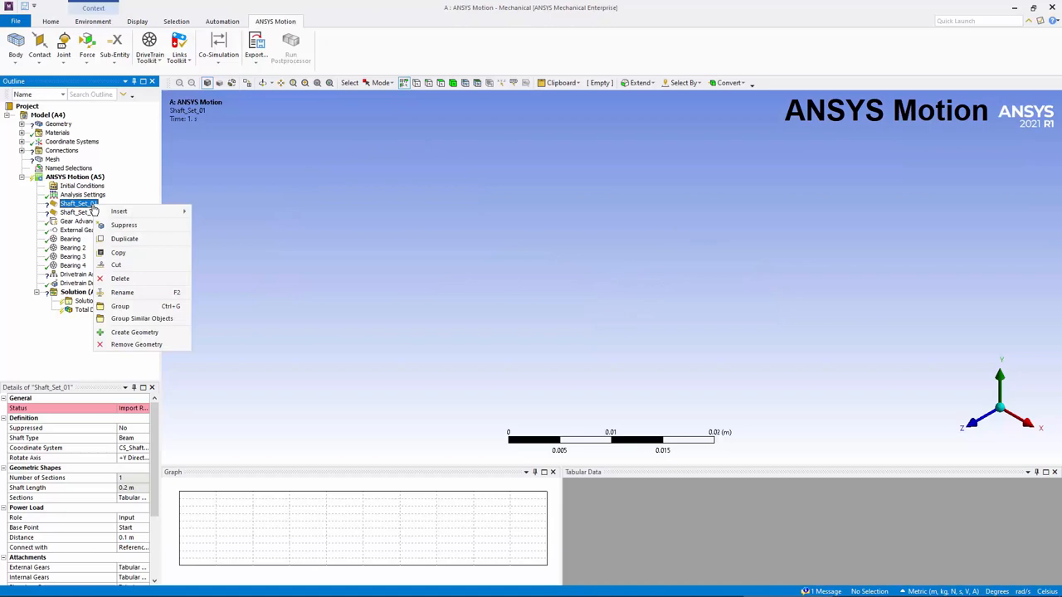
pyautogui.click(133, 332)
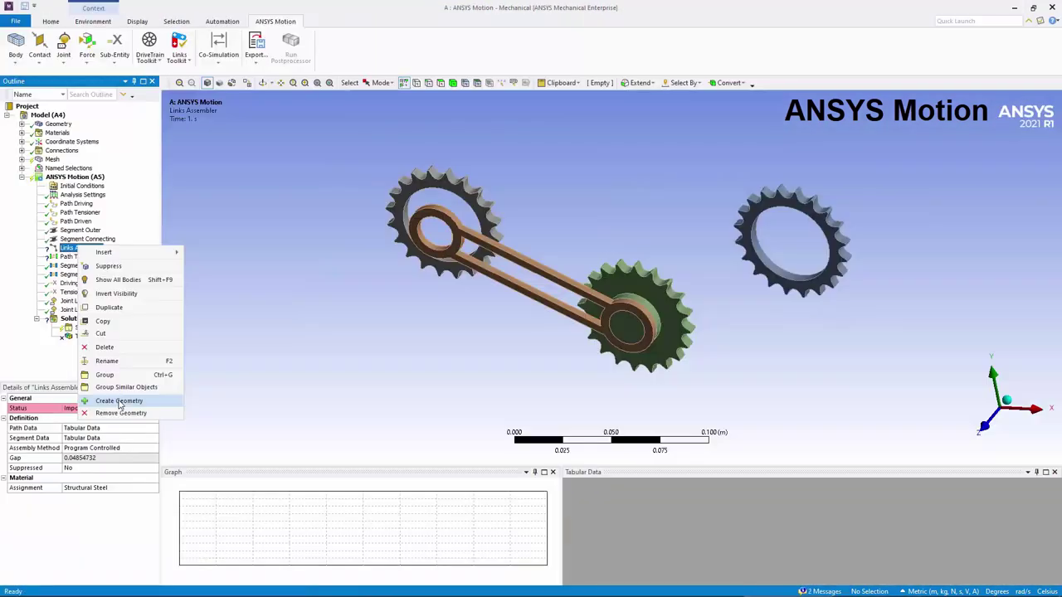
pyautogui.click(118, 401)
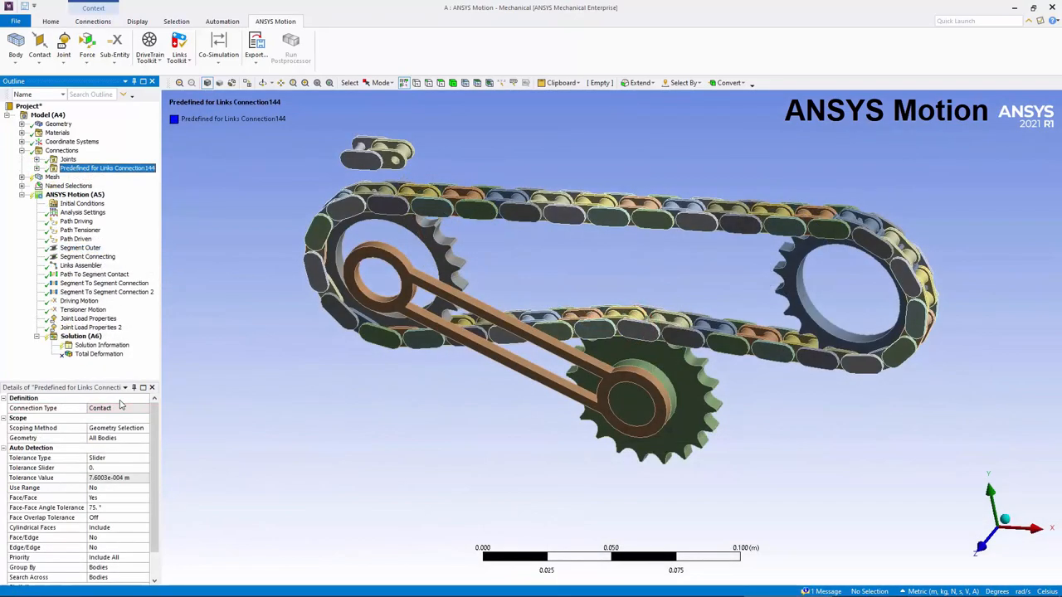